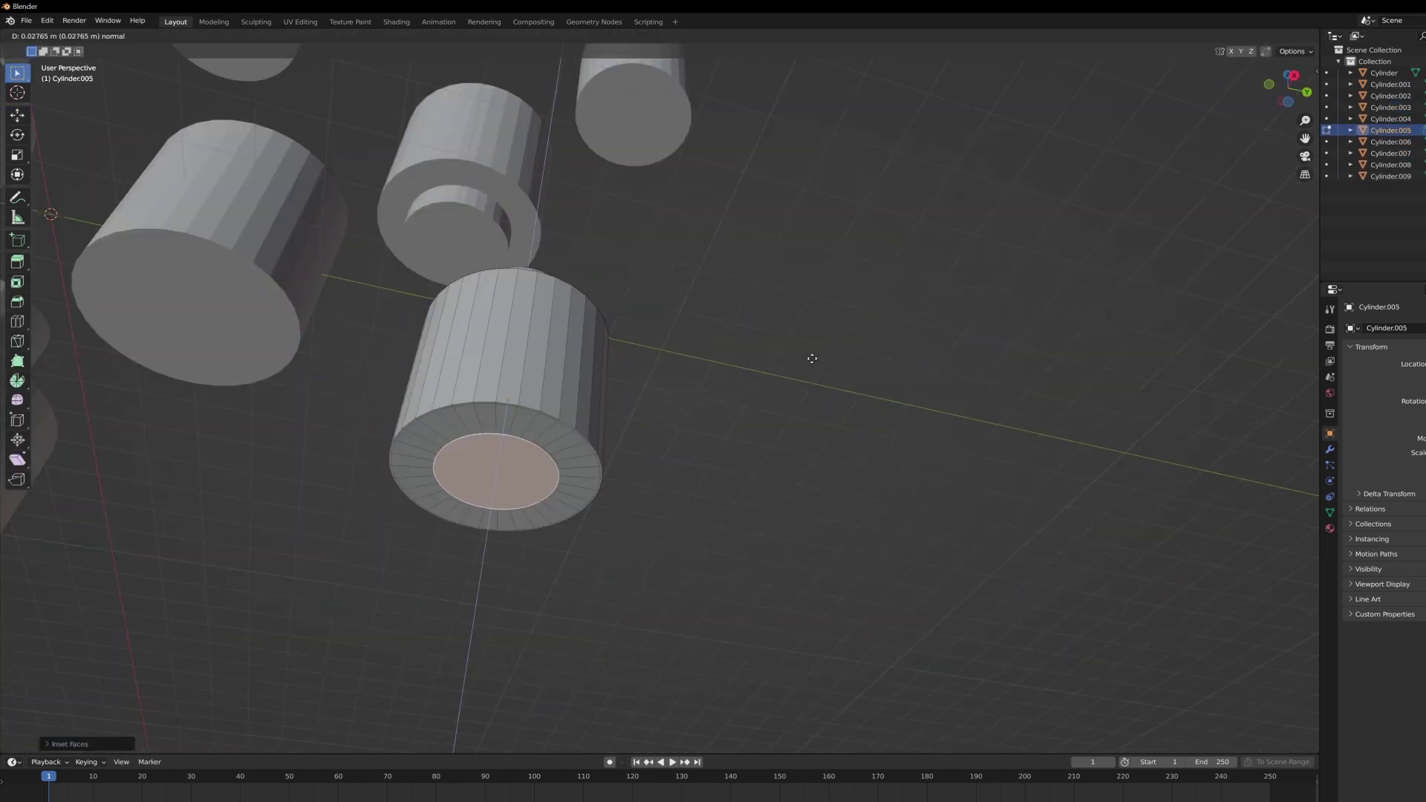
Step: Make a linked duplicate of the cylinder with Alt+D so mesh edits are shared
{"action": "key", "text": "alt+d"}
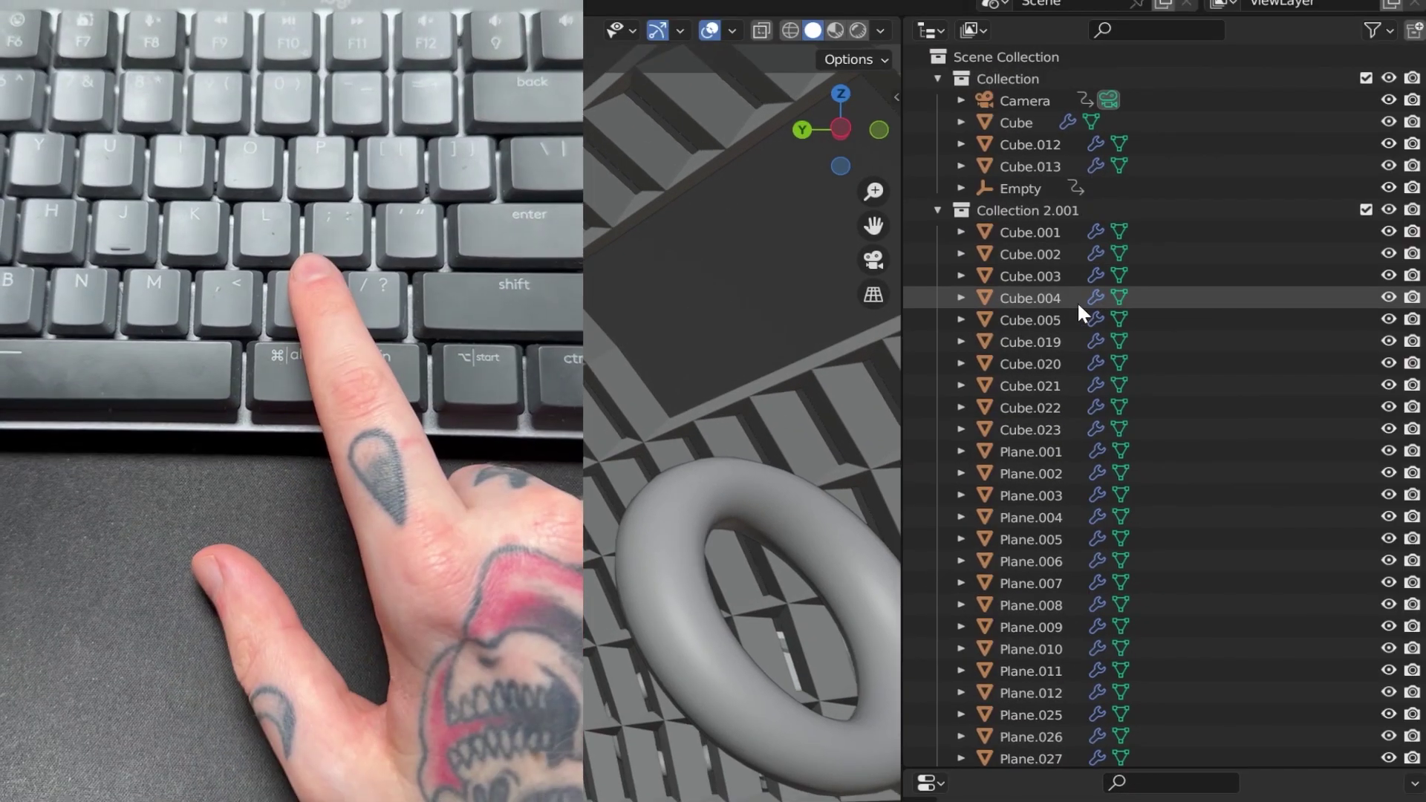
Step: Use View Selected to jump the Outliner to Suzanne in Collection 9
{"action": "key", "text": "KP_Decimal"}
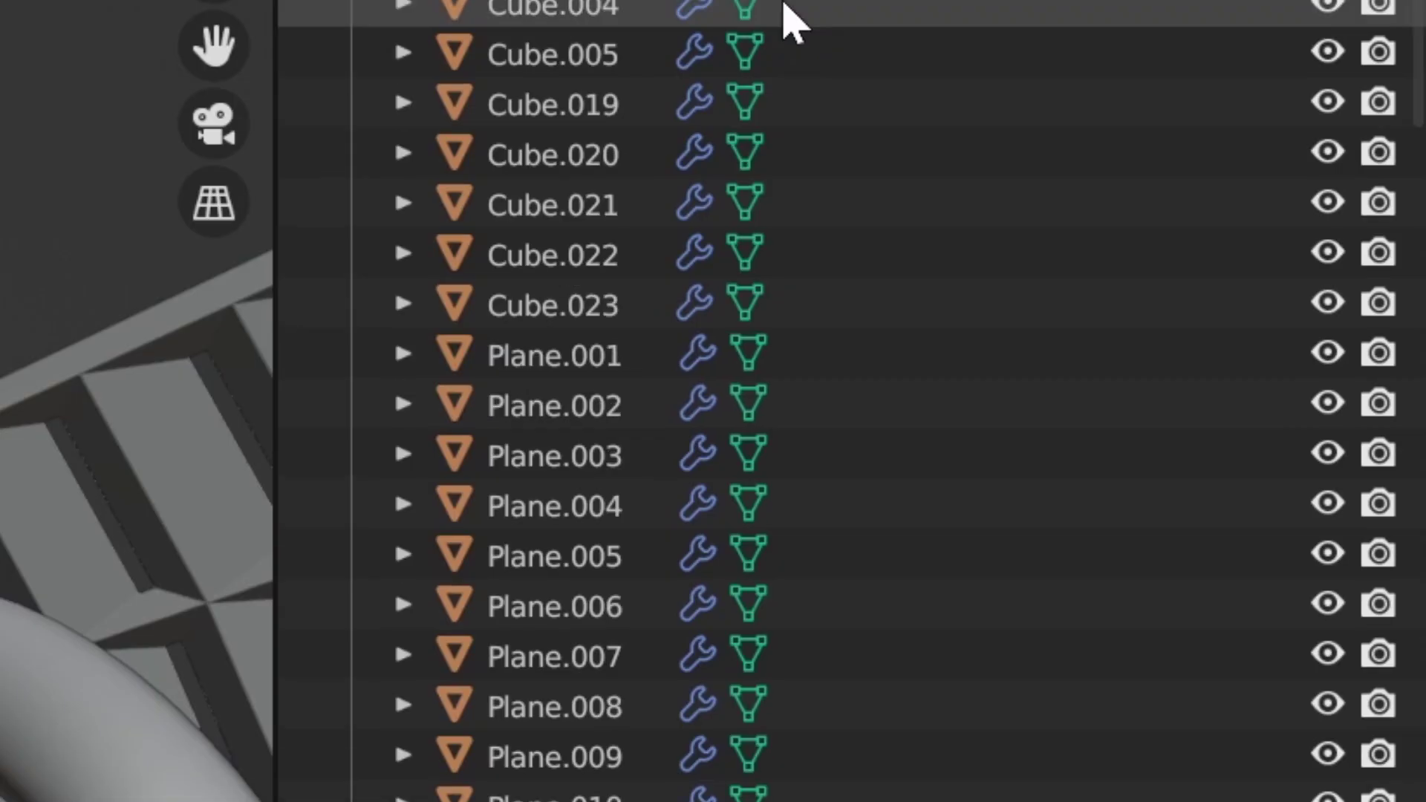
{"action": "scroll", "coordinate": [830, 111], "scroll_direction": "down", "scroll_amount": 5}
{"action": "scroll", "coordinate": [829, 112], "scroll_direction": "down", "scroll_amount": 8}
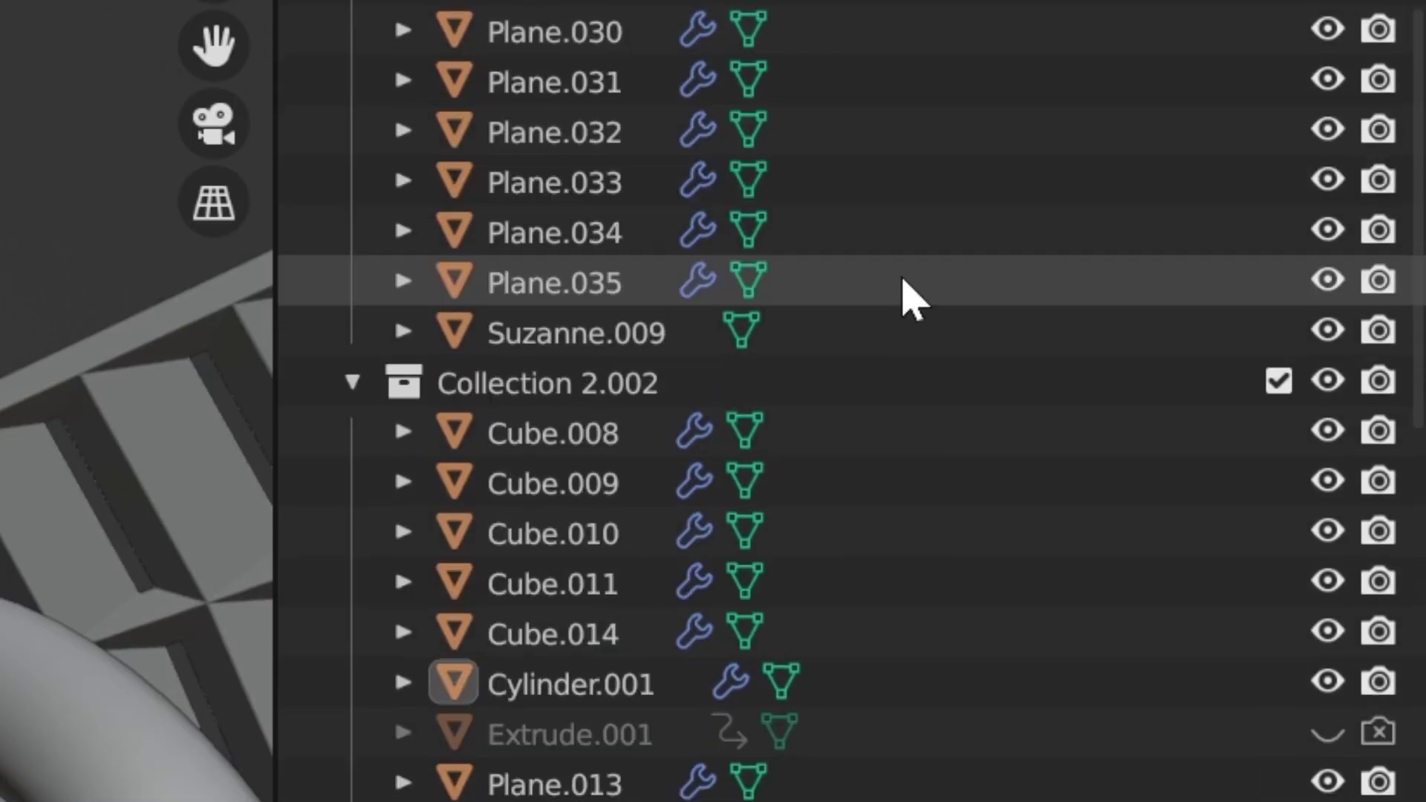
{"action": "scroll", "coordinate": [908, 301], "scroll_direction": "down", "scroll_amount": 6}
{"action": "scroll", "coordinate": [908, 312], "scroll_direction": "down", "scroll_amount": 8}
{"action": "scroll", "coordinate": [975, 407], "scroll_direction": "down", "scroll_amount": 8}
{"action": "scroll", "coordinate": [981, 429], "scroll_direction": "down", "scroll_amount": 6}
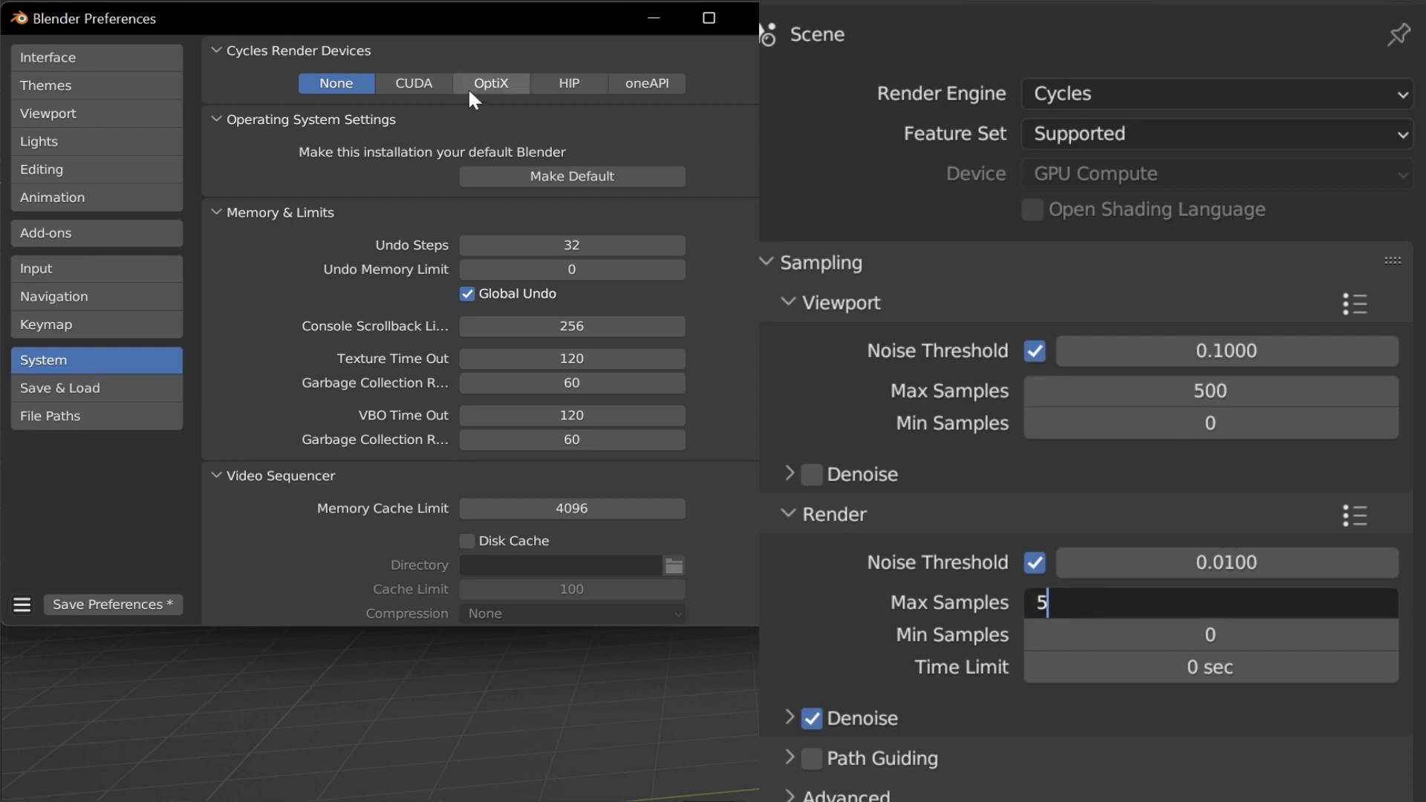
Step: Use OptiX as the GPU device, show denoising options, delete the cube, then load factory settings
{"action": "left_click", "coordinate": [475, 85]}
{"action": "left_click", "coordinate": [789, 719]}
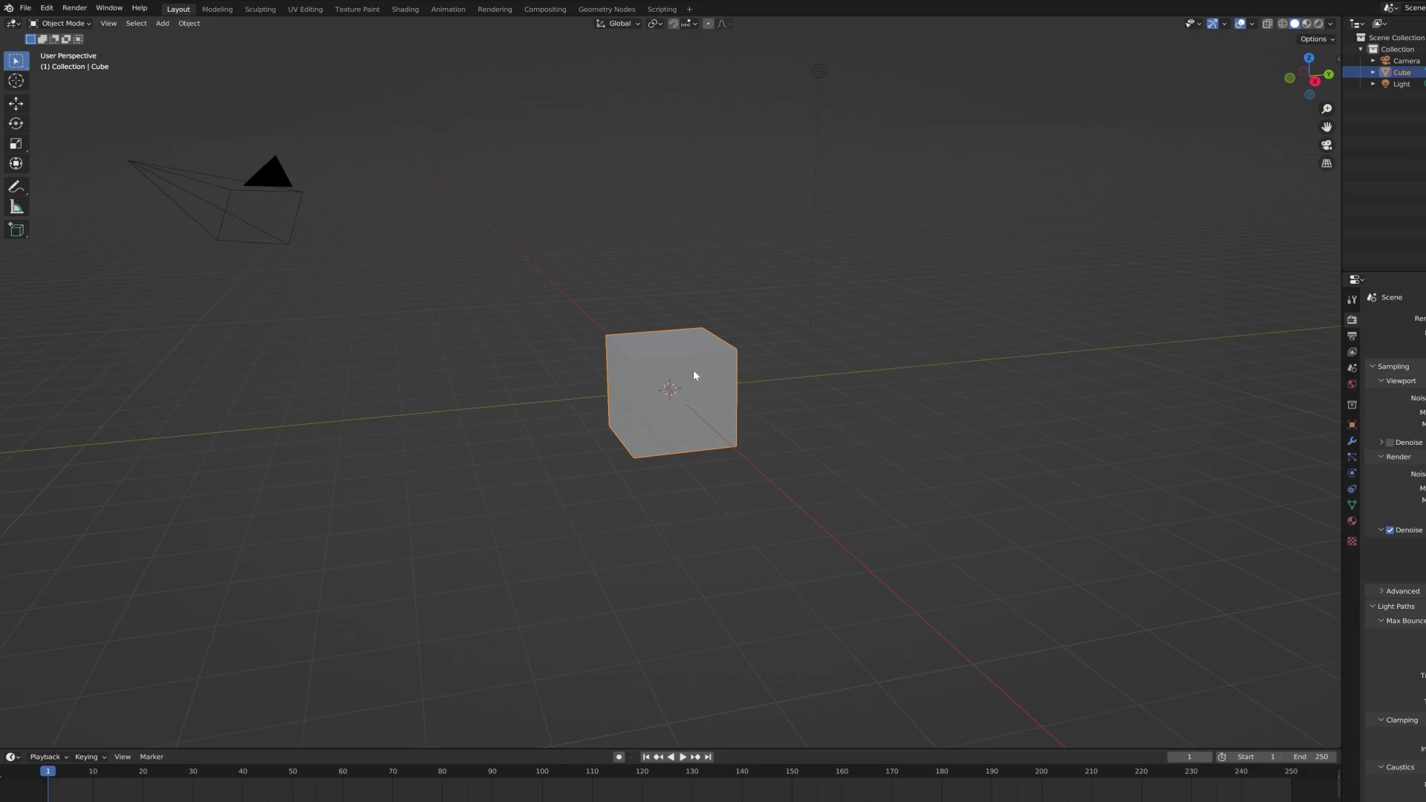
{"action": "key", "text": "x"}
{"action": "left_click", "coordinate": [693, 371]}
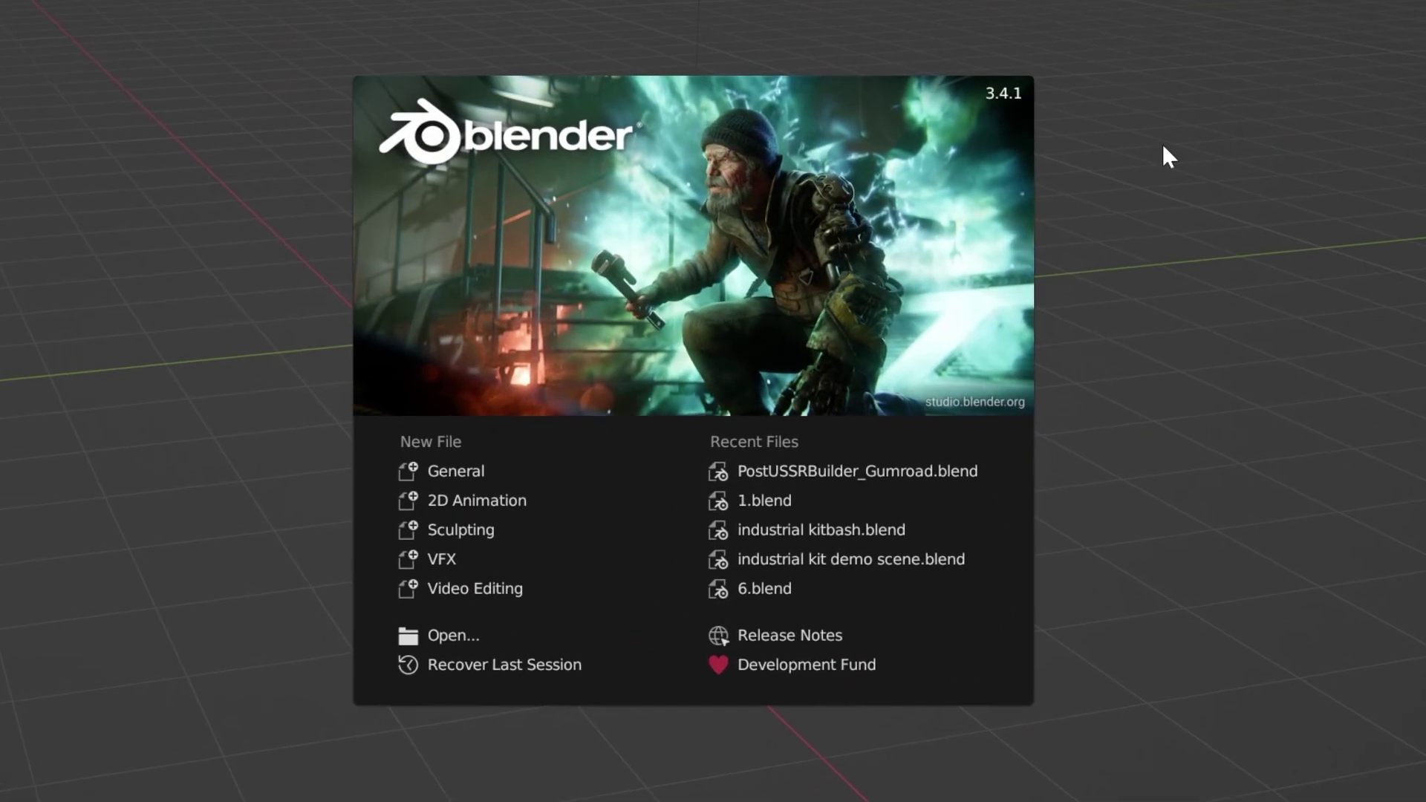
{"action": "left_click", "coordinate": [1166, 110]}
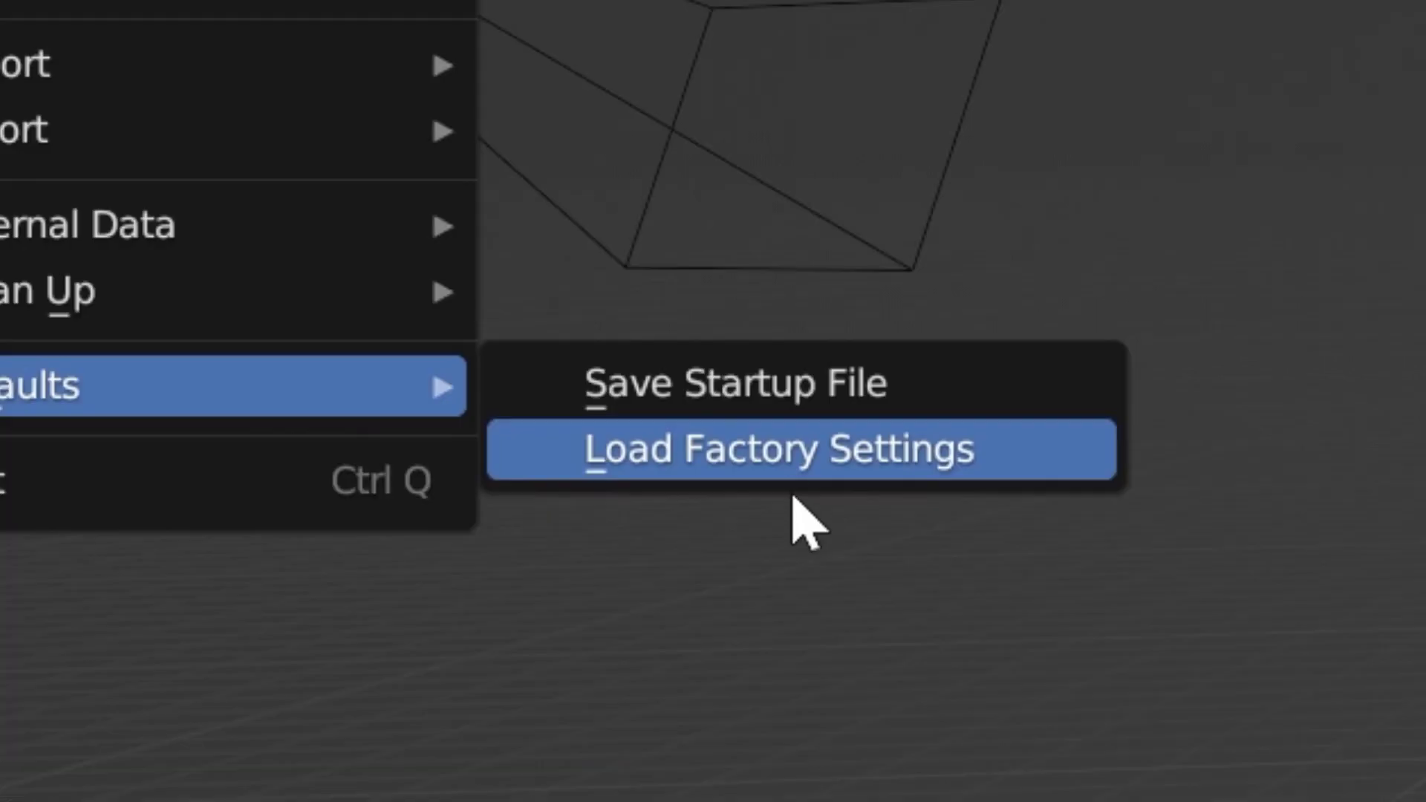
{"action": "left_click", "coordinate": [796, 491]}
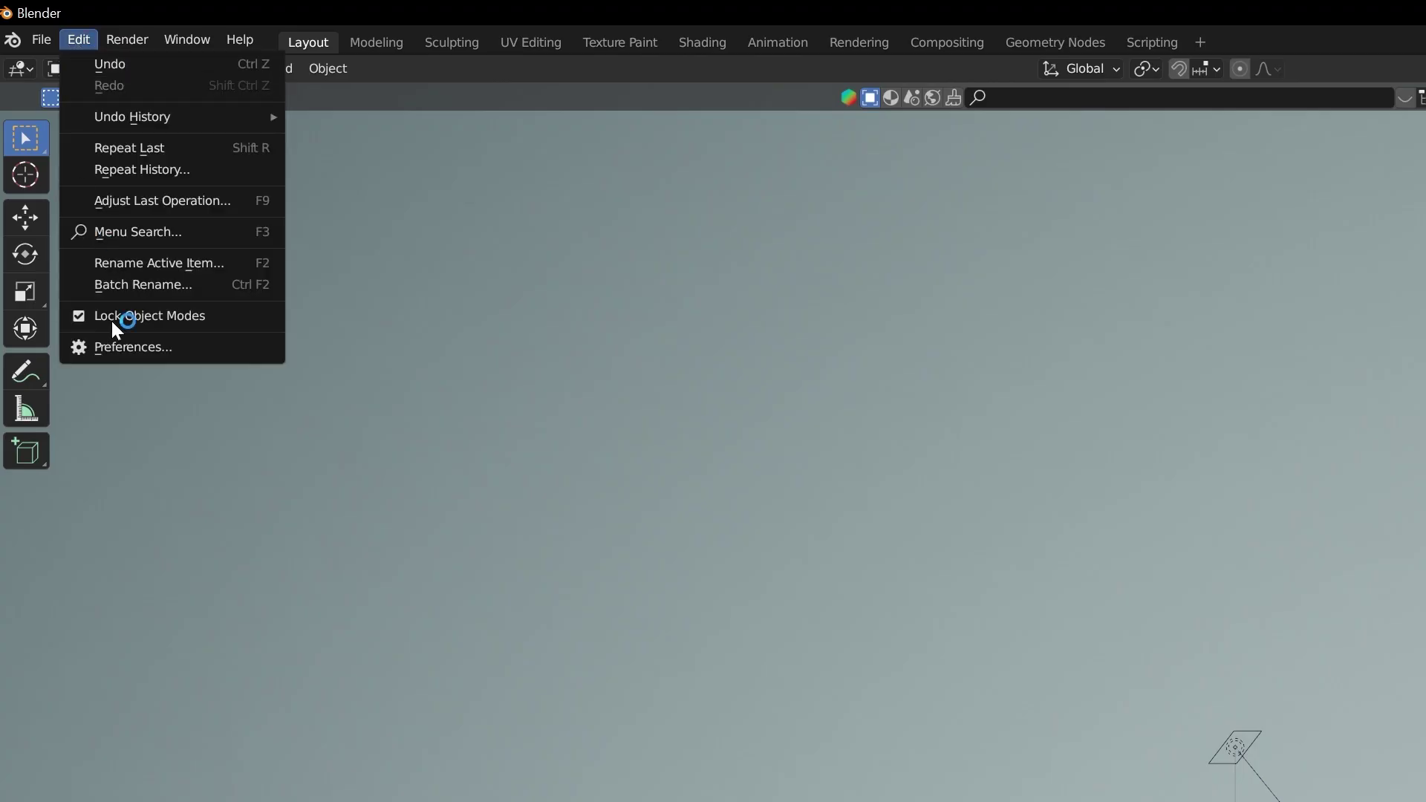
Step: Enable the Tri-Lighting add-on, add a 3 Point Lights rig around the car, and orbit to view it
{"action": "left_click", "coordinate": [132, 347]}
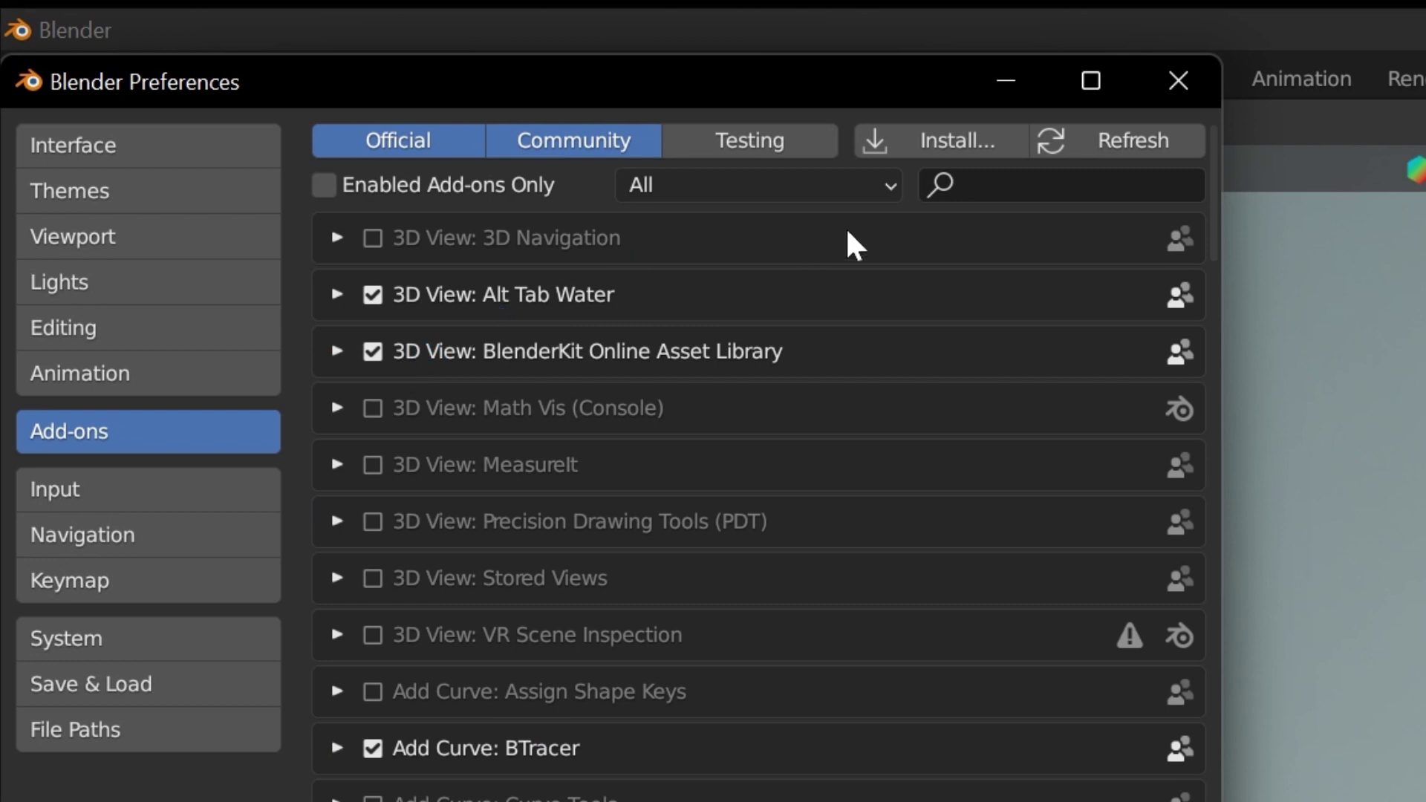
{"action": "left_click", "coordinate": [1058, 185]}
{"action": "type", "text": "tri"}
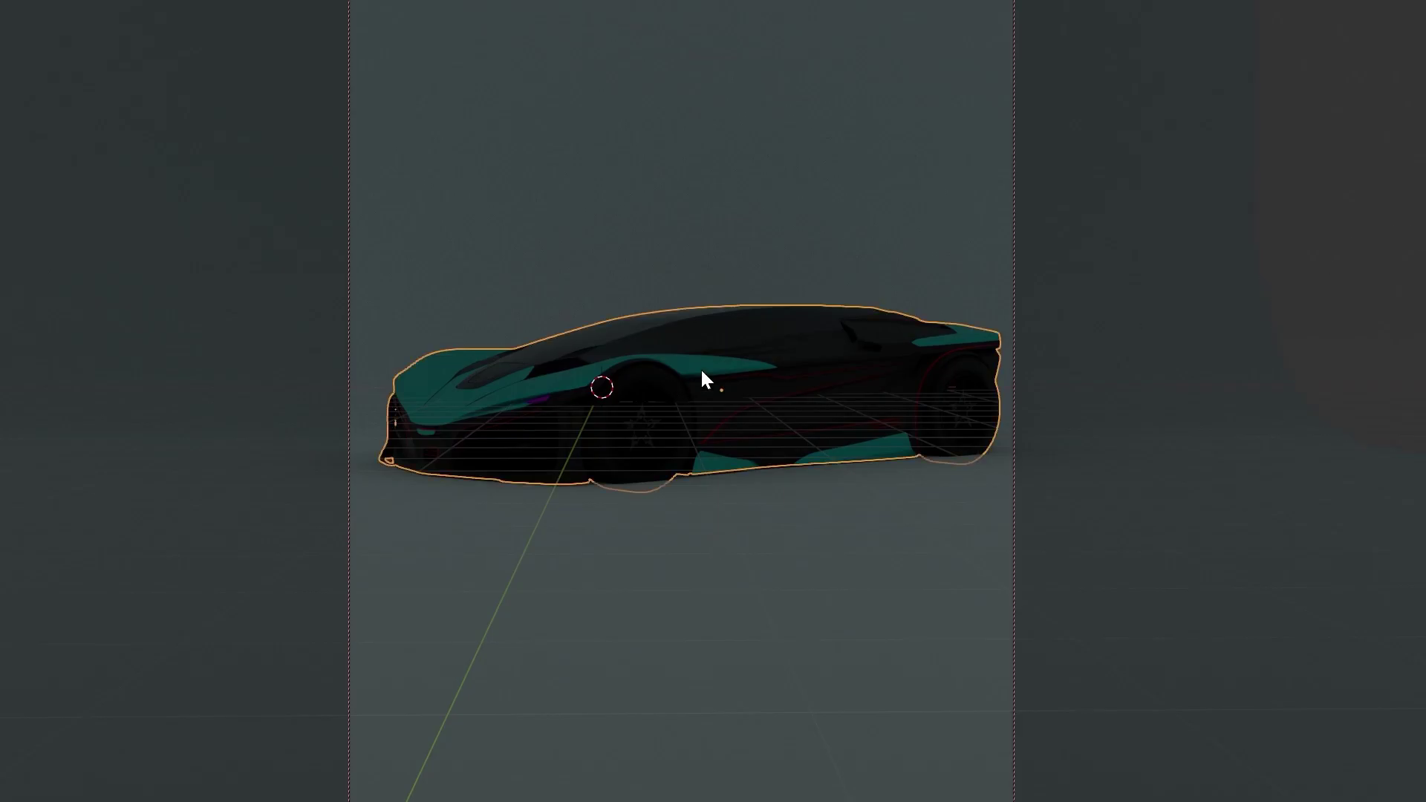
{"action": "key", "text": "shift+a"}
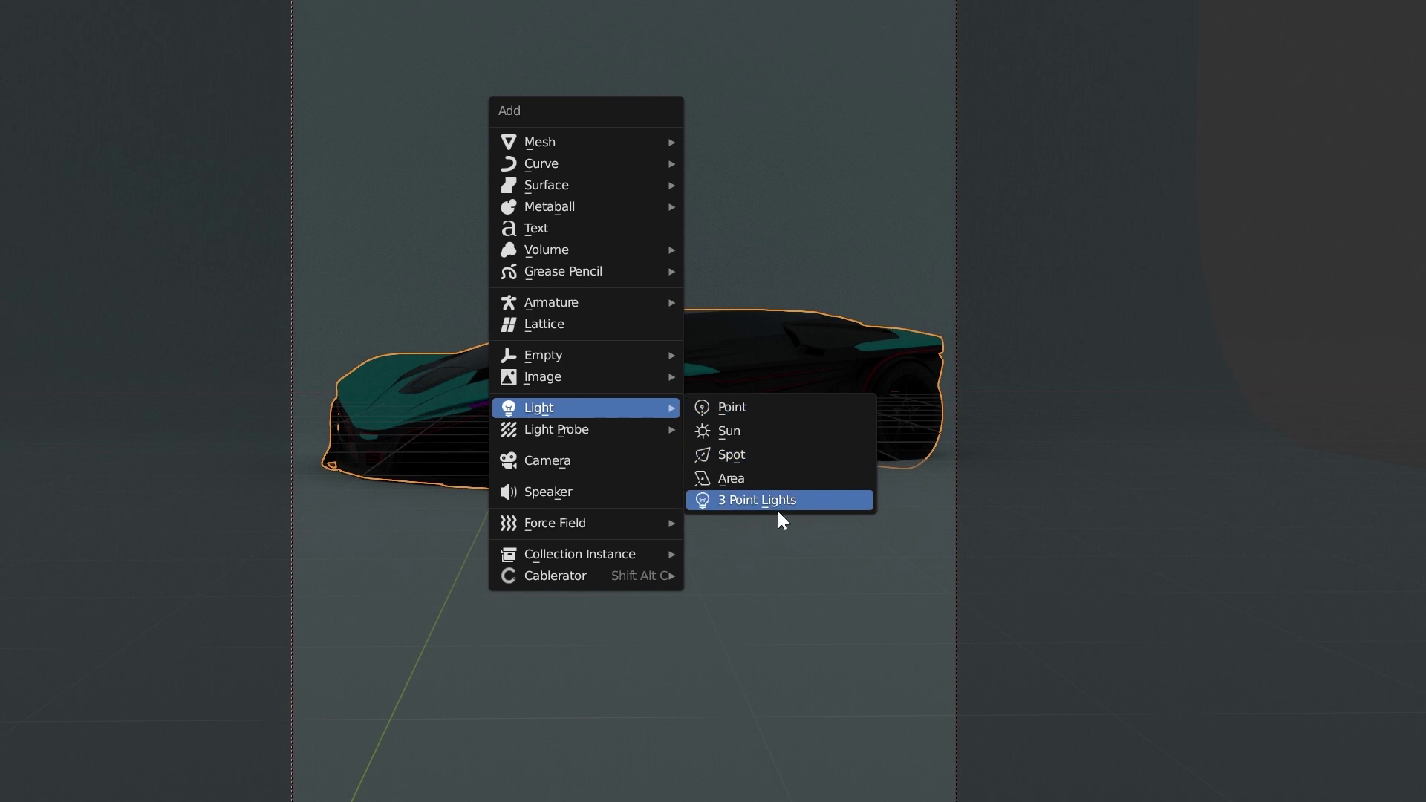
{"action": "left_click", "coordinate": [777, 499]}
{"action": "middle_click_drag", "start_coordinate": [841, 375], "coordinate": [762, 378]}
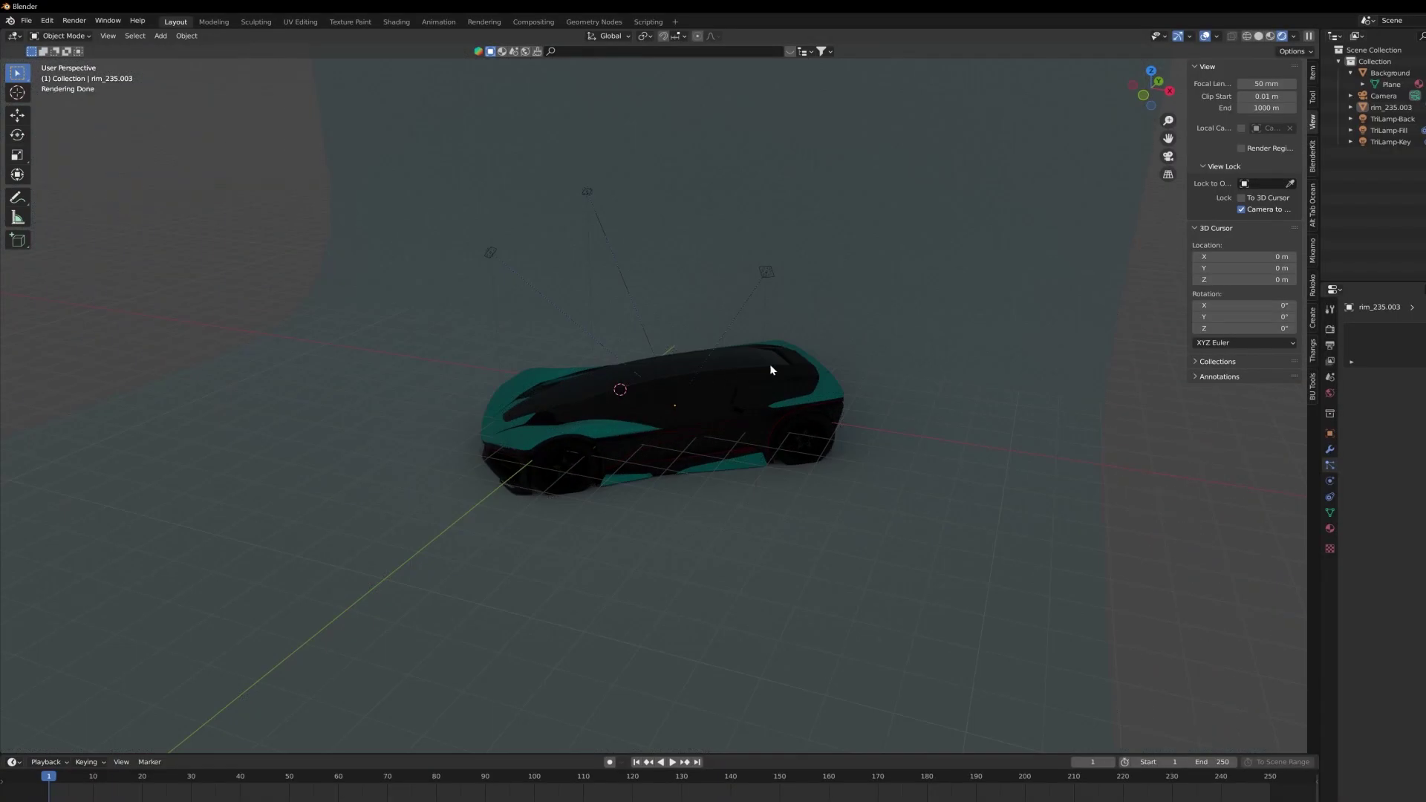
{"action": "middle_click_drag", "start_coordinate": [703, 371], "coordinate": [872, 328]}
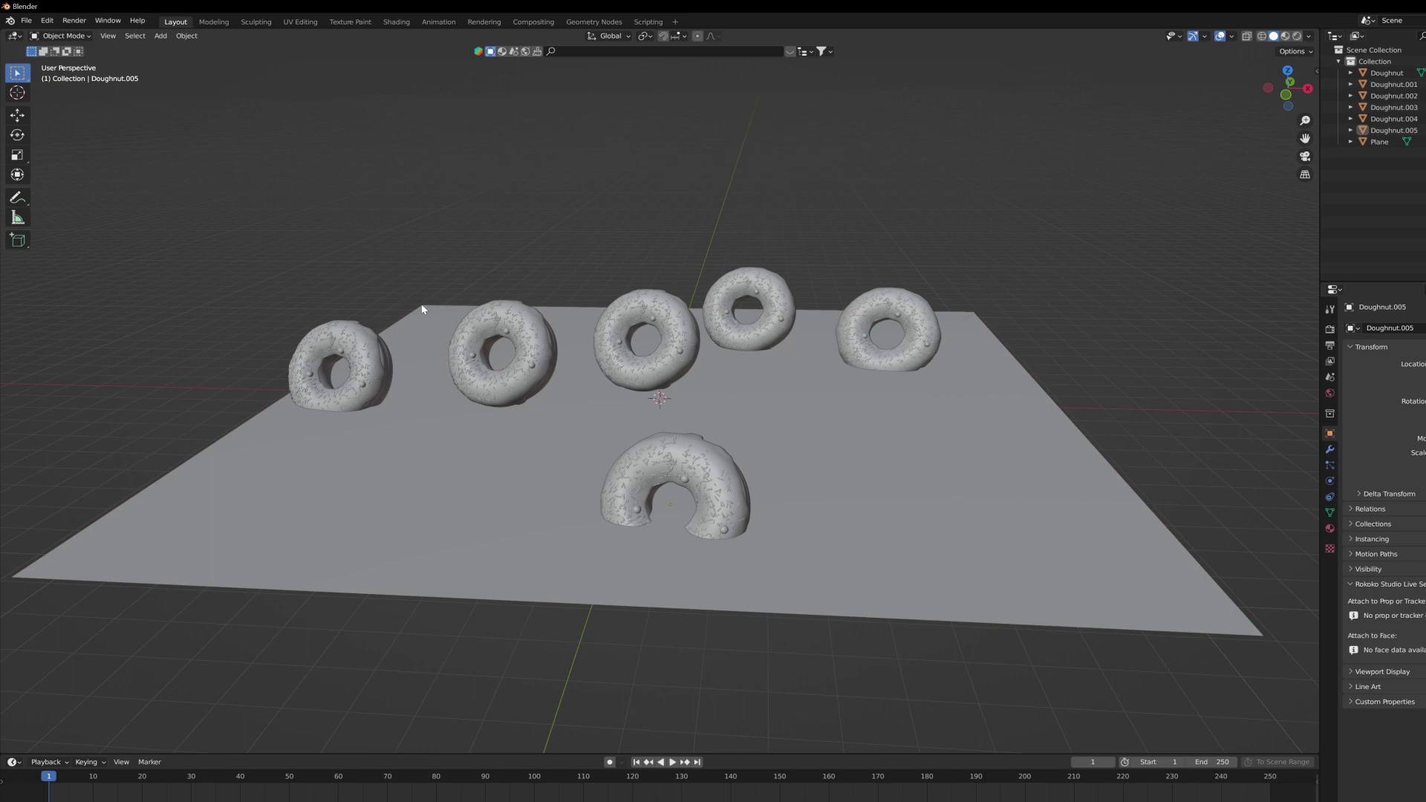
Step: Duplicate a doughnut with Shift+D to place a seventh copy on the plane
{"action": "key", "text": "shift+d"}
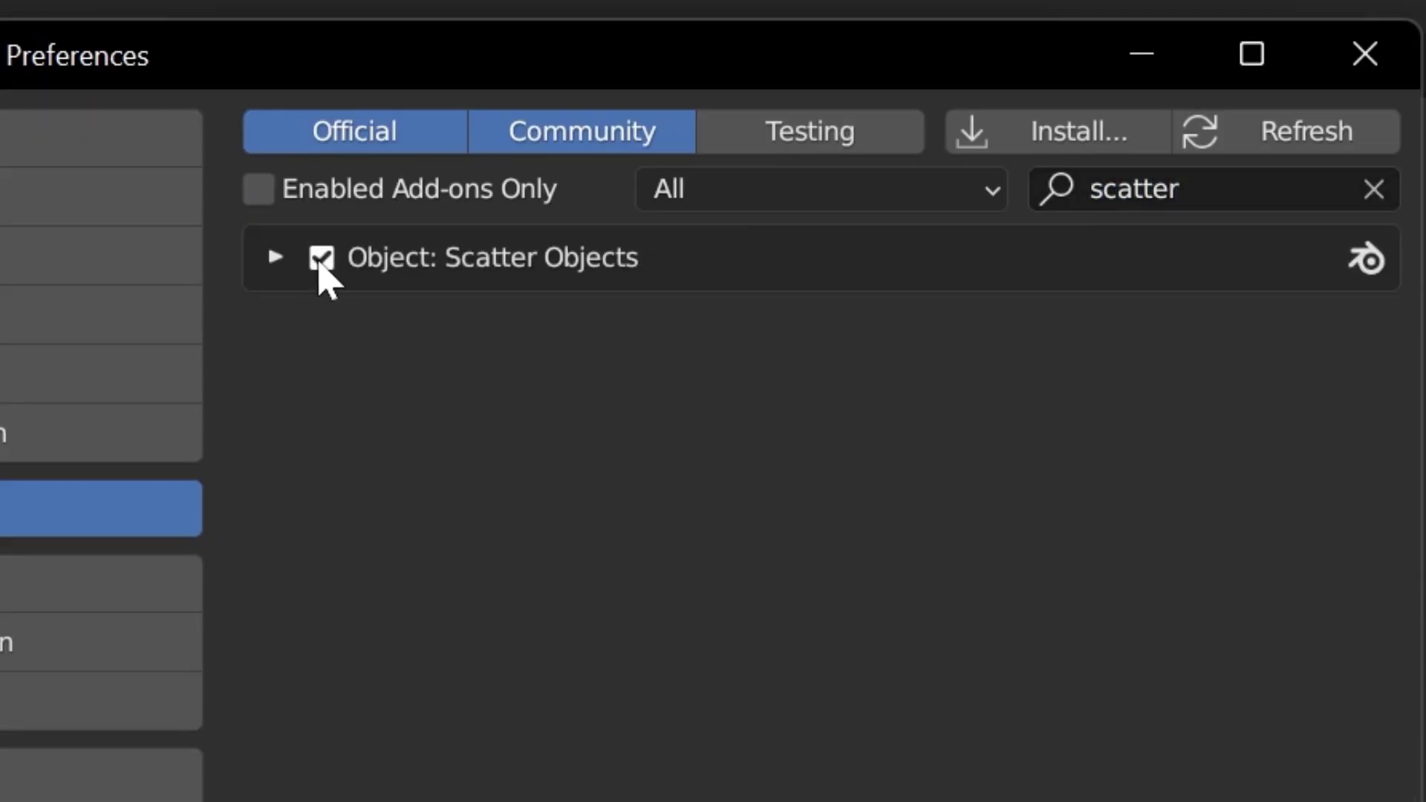
Step: Close Preferences and run Scatter Objects from menu search, targeting the plane
{"action": "left_click", "coordinate": [1367, 54]}
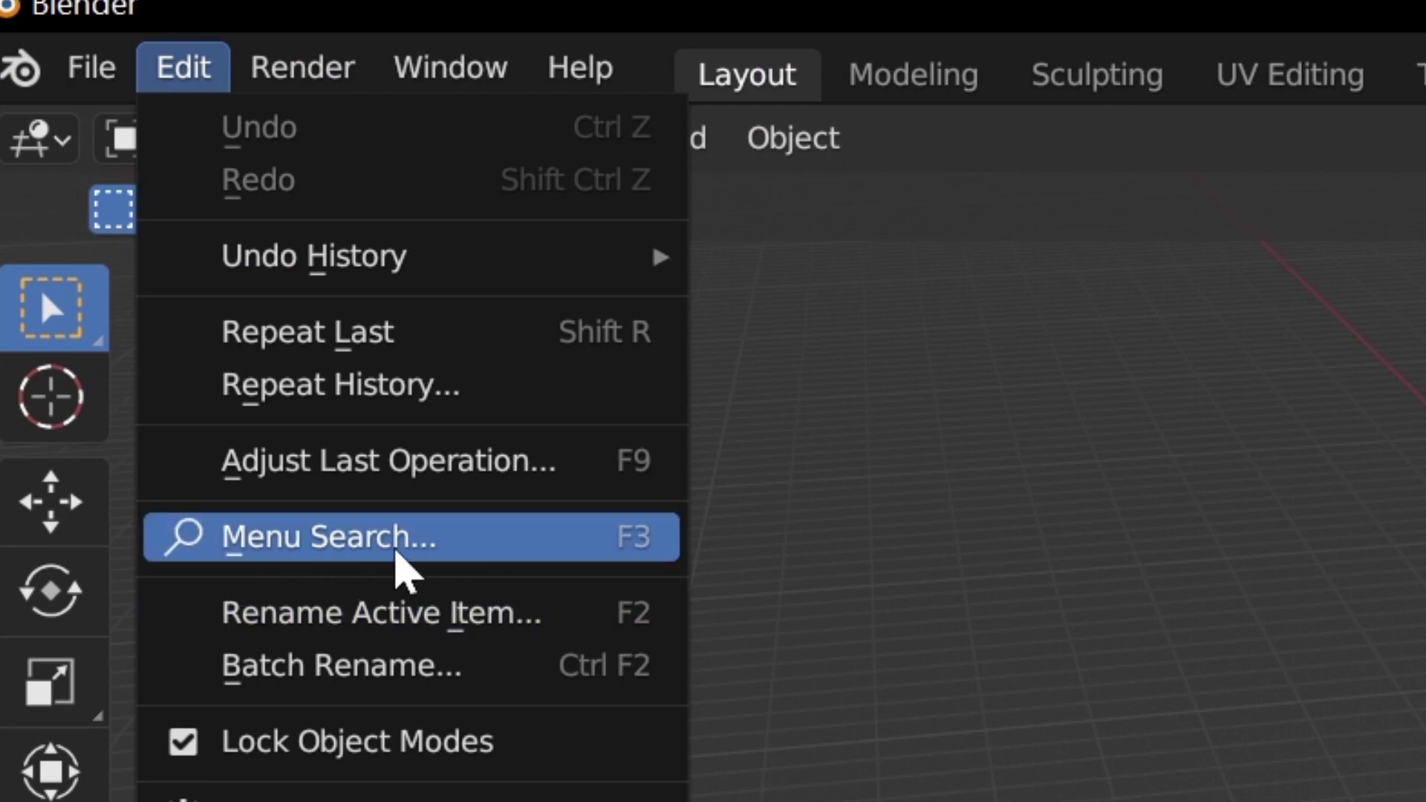
{"action": "left_click", "coordinate": [404, 546]}
{"action": "type", "text": "sca"}
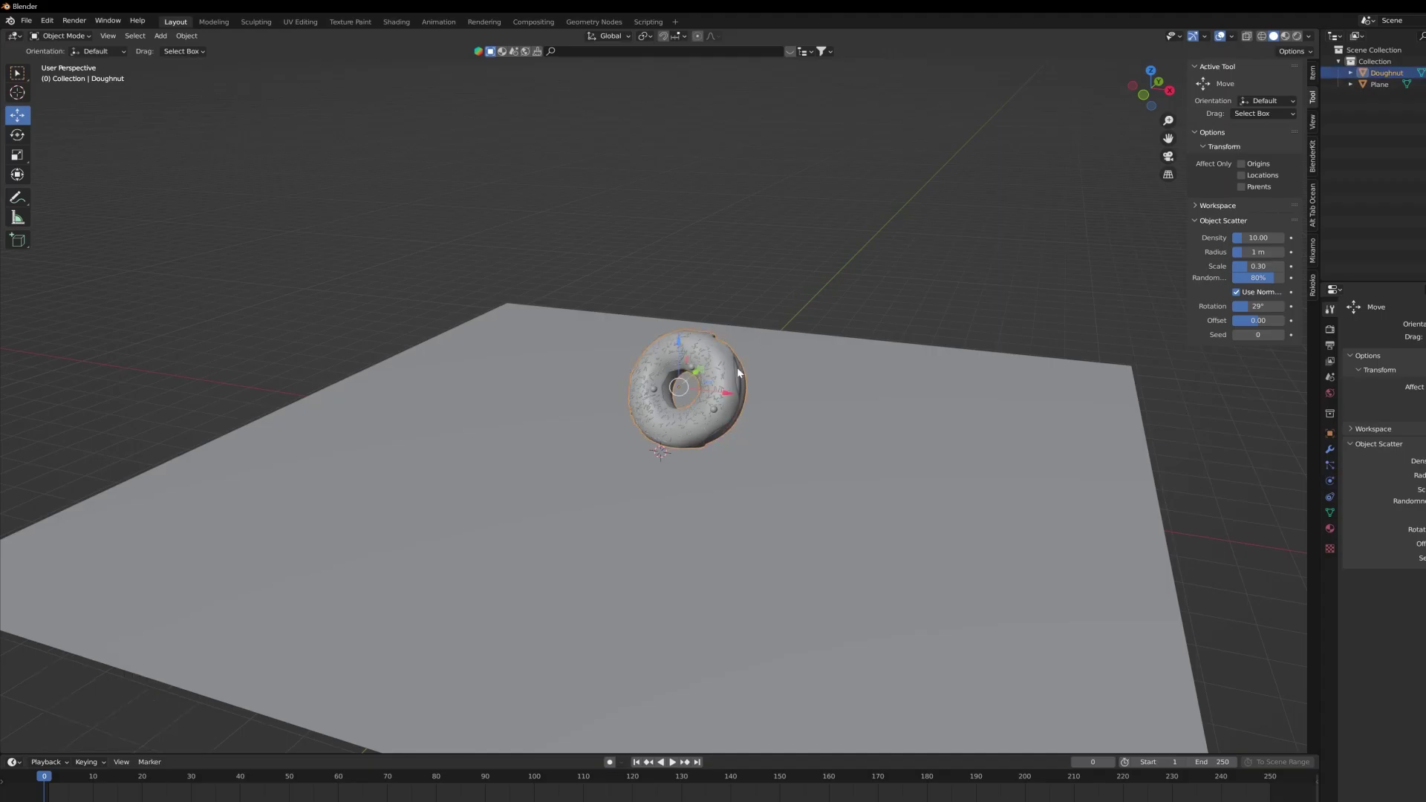
{"action": "left_click", "coordinate": [659, 482]}
Step: Paint a winding scatter stroke across the plane, confirm the doughnut instances, and orbit low among them
{"action": "left_click_drag", "start_coordinate": [538, 307], "coordinate": [658, 665]}
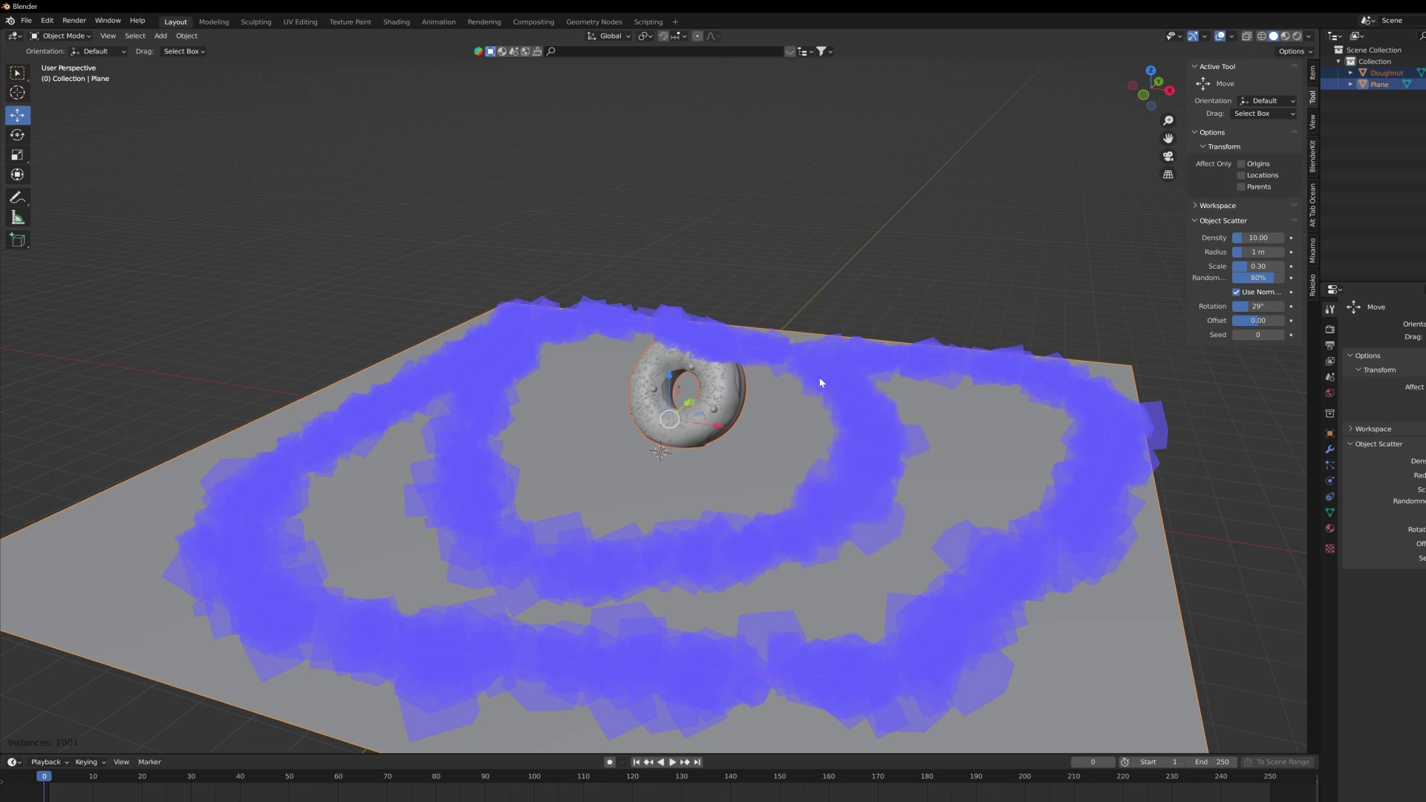
{"action": "key", "text": "Return"}
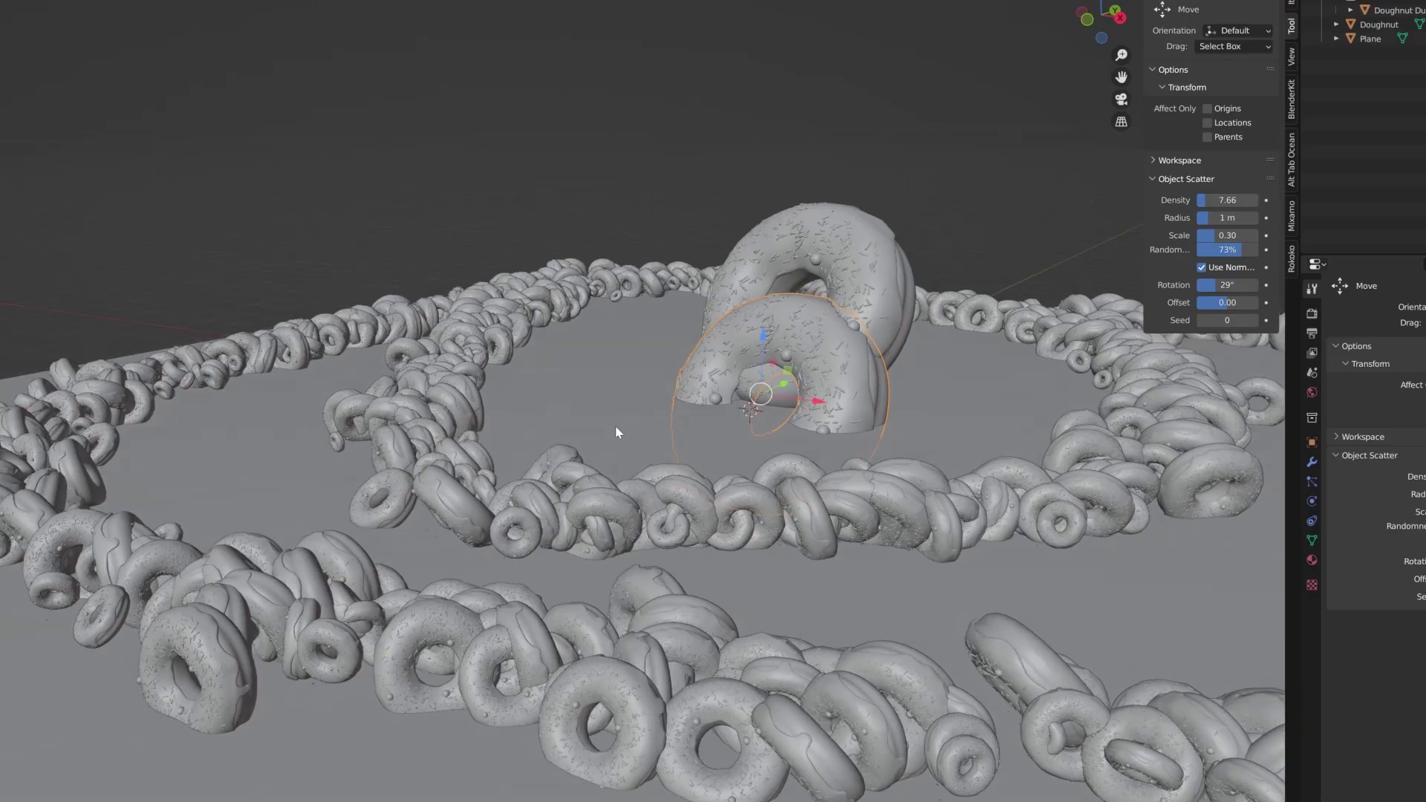
{"action": "middle_click_drag", "start_coordinate": [616, 424], "coordinate": [764, 425]}
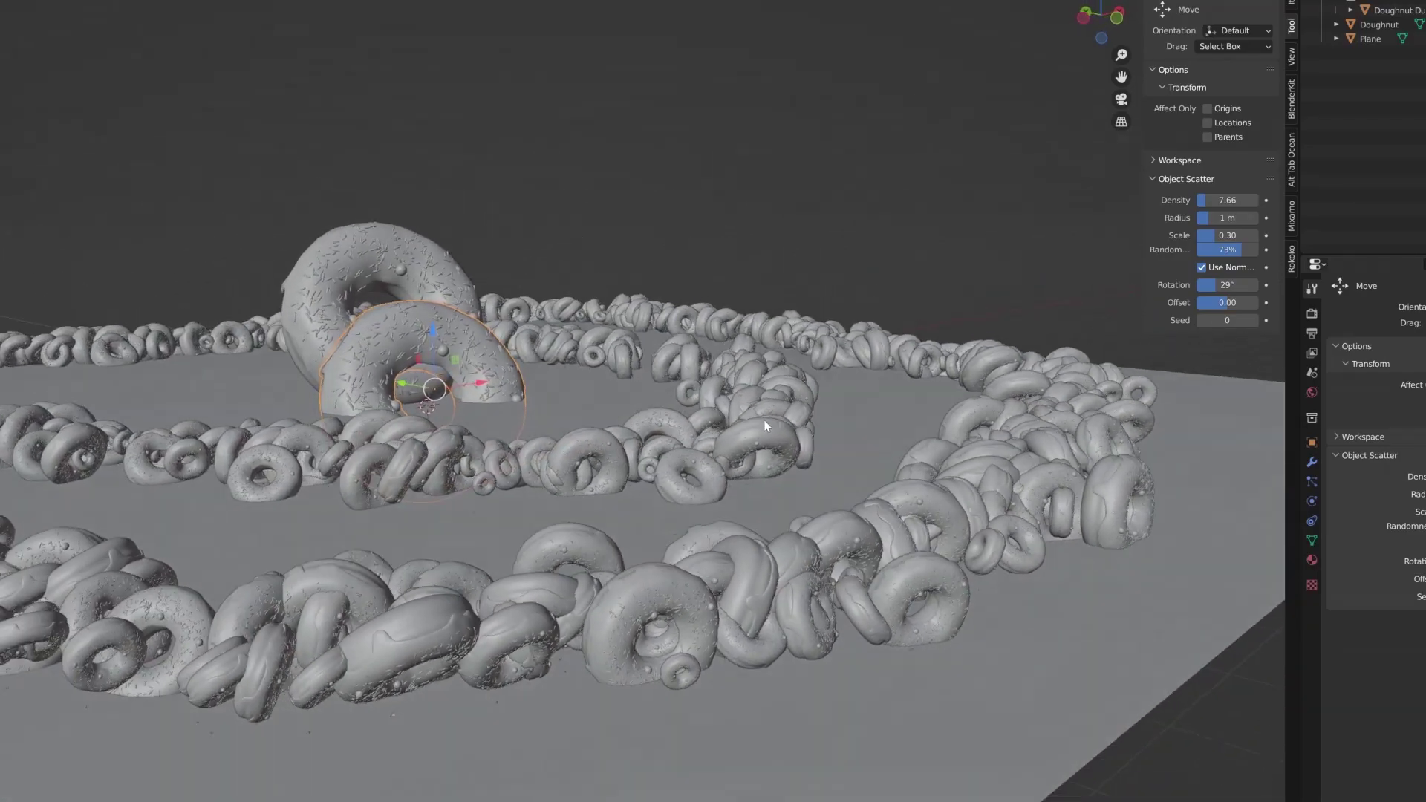